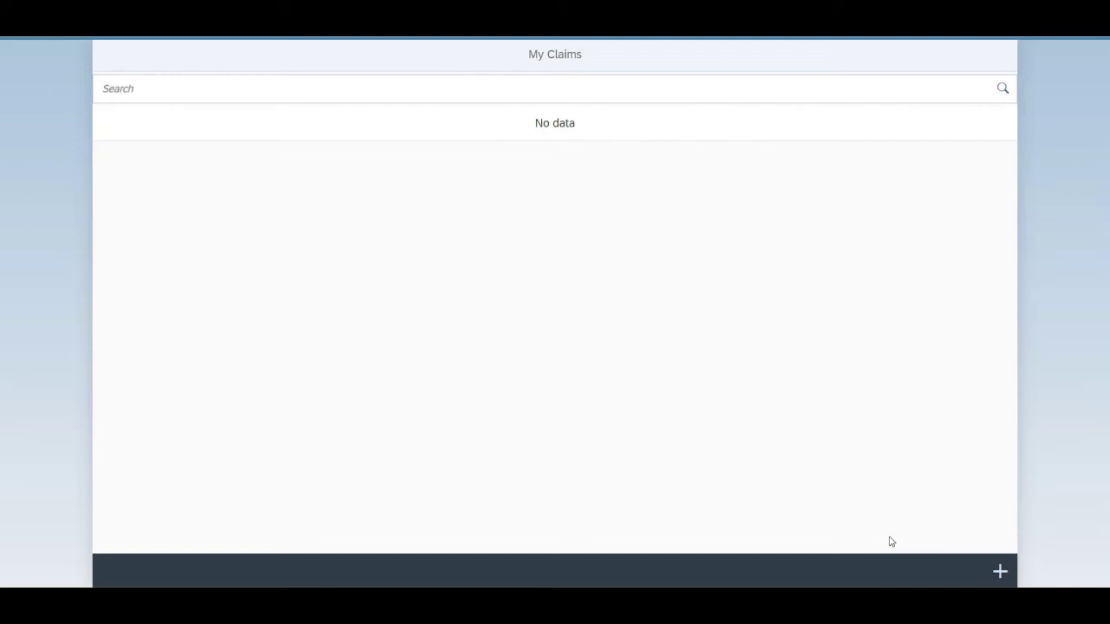
- Create a new claim for December 2020 and add an item with claim type Covering Forlift
{"action": "left_click", "coordinate": [999, 572]}
{"action": "left_click", "coordinate": [571, 260]}
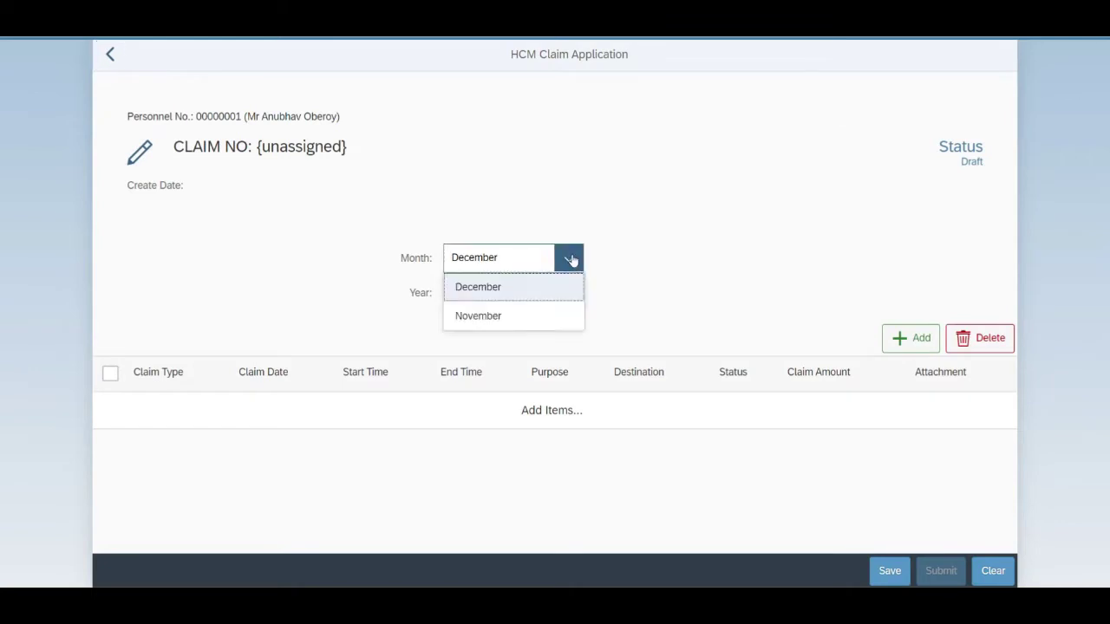
{"action": "left_click", "coordinate": [567, 295]}
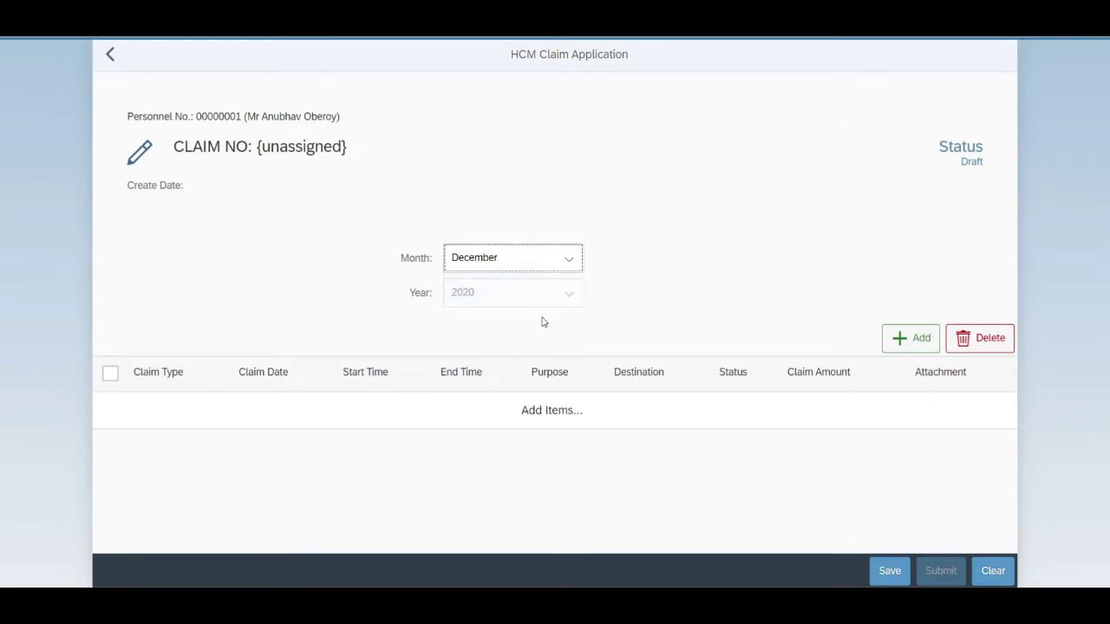
{"action": "left_click", "coordinate": [915, 344]}
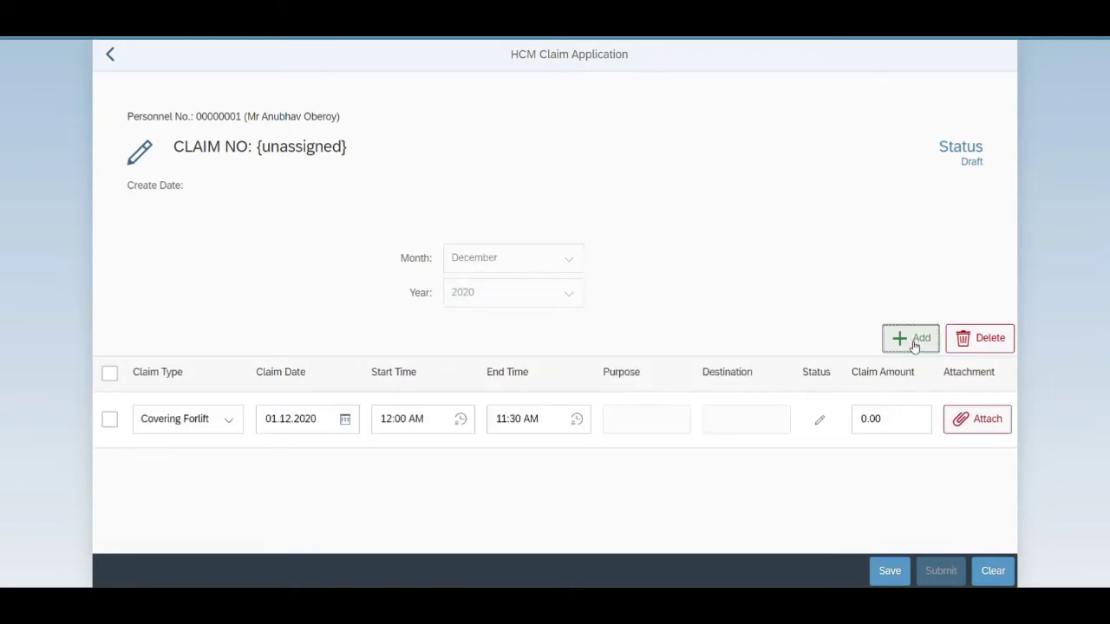
{"action": "left_click", "coordinate": [231, 423]}
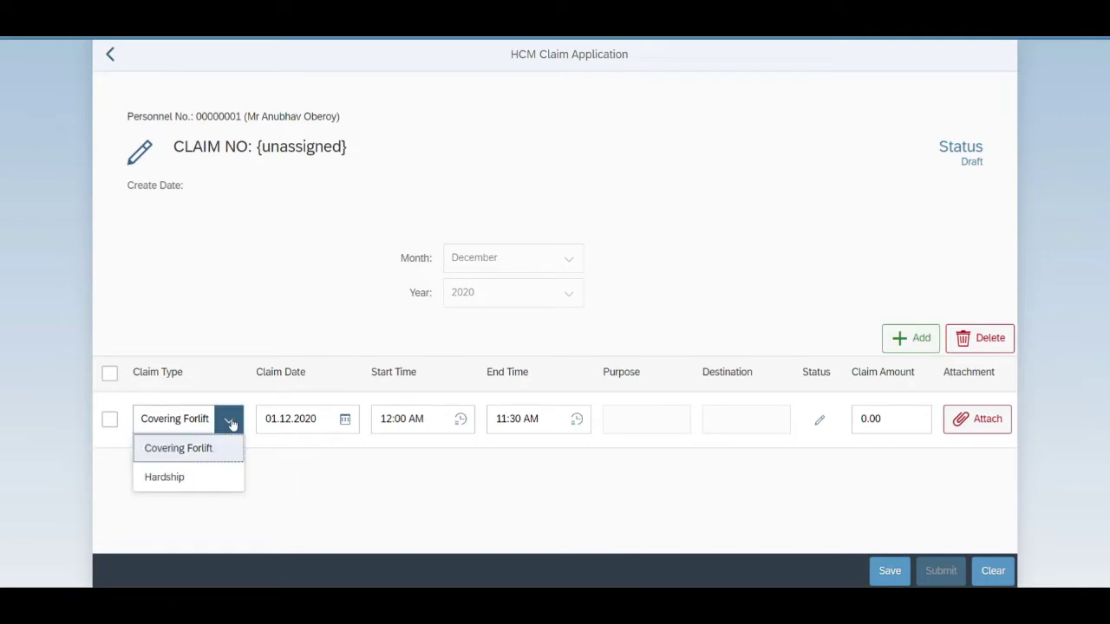
{"action": "left_click", "coordinate": [212, 453]}
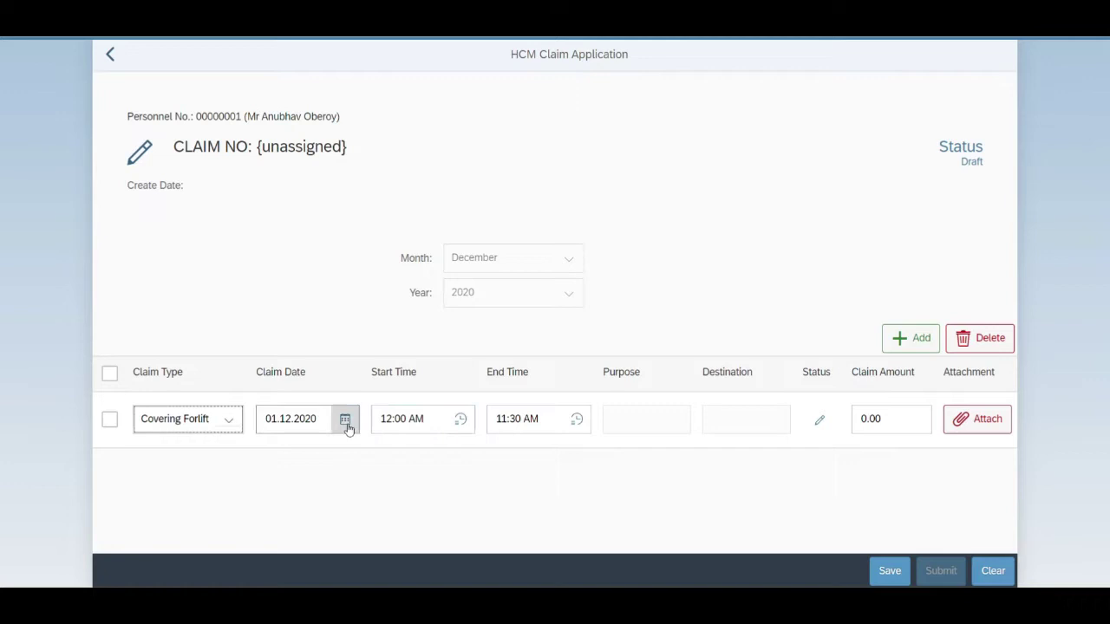
- Set the first claim item's start time to 01:00 PM
{"action": "left_click", "coordinate": [464, 427]}
{"action": "scroll", "coordinate": [459, 290], "scroll_direction": "down", "scroll_amount": 1}
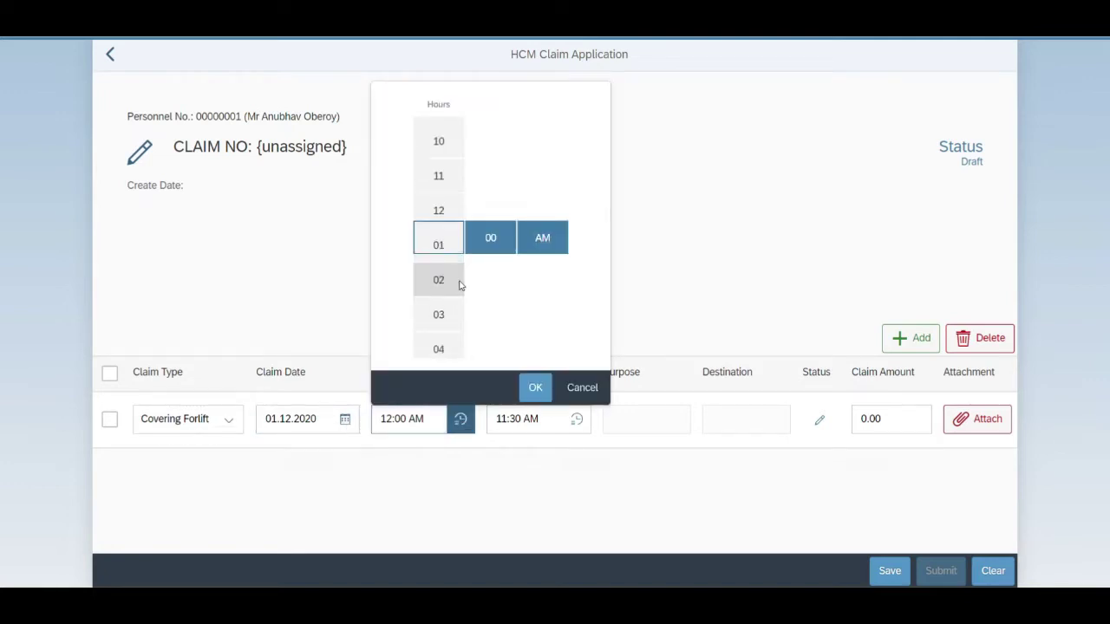
{"action": "left_click", "coordinate": [545, 252]}
{"action": "left_click", "coordinate": [543, 273]}
{"action": "left_click", "coordinate": [536, 388]}
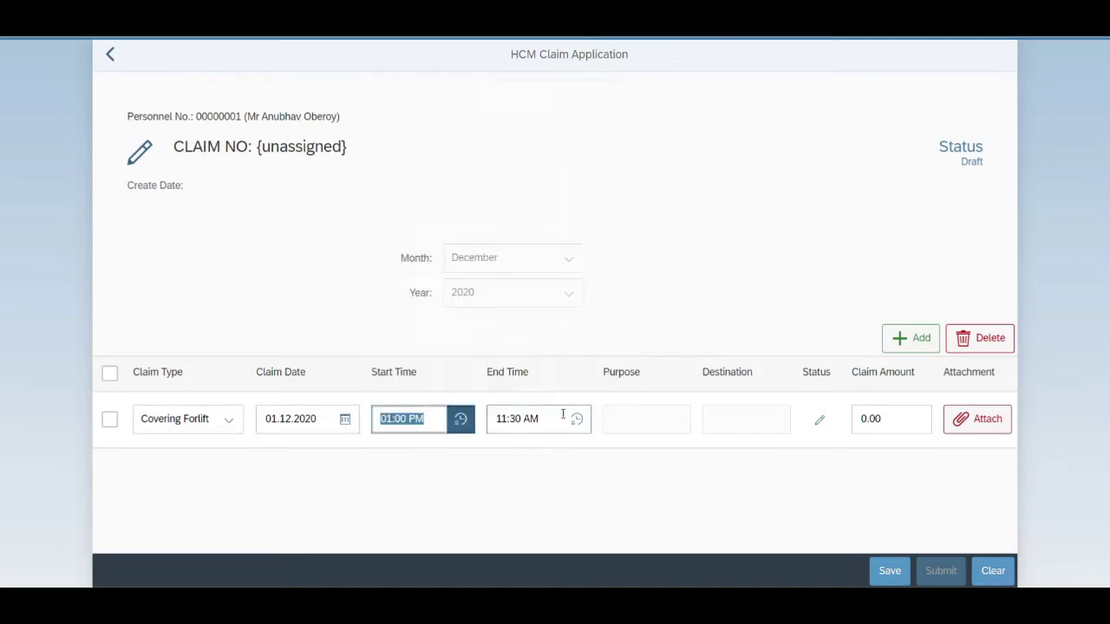
- Set the first claim item's end time to 03:30 PM
{"action": "left_click", "coordinate": [577, 419]}
{"action": "scroll", "coordinate": [559, 293], "scroll_direction": "down", "scroll_amount": 1}
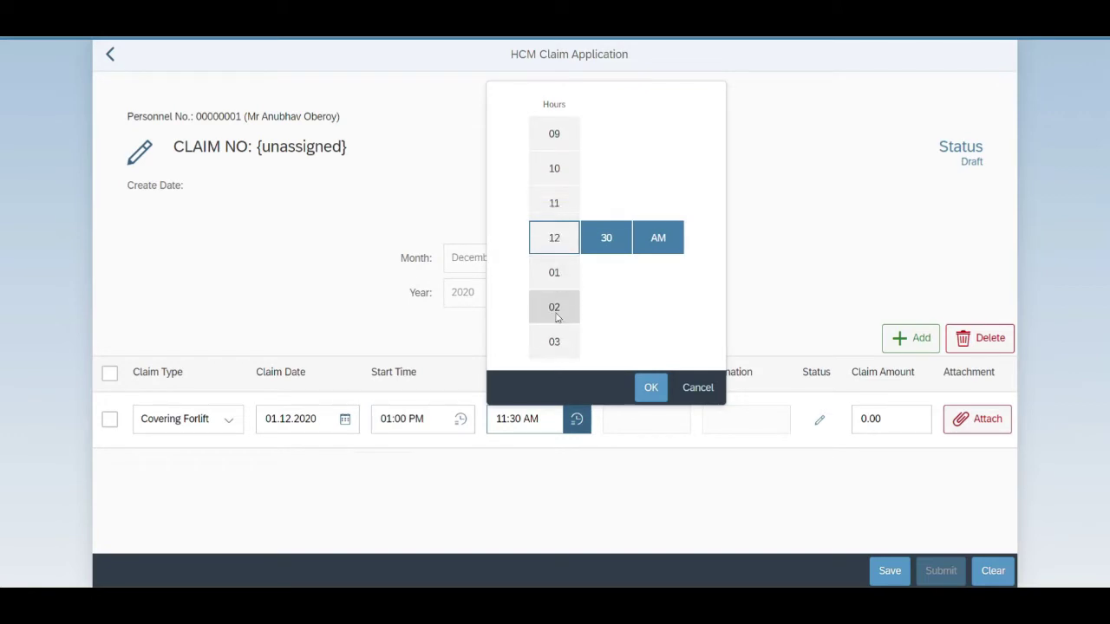
{"action": "left_click", "coordinate": [555, 341]}
{"action": "left_click", "coordinate": [648, 255]}
{"action": "left_click", "coordinate": [659, 275]}
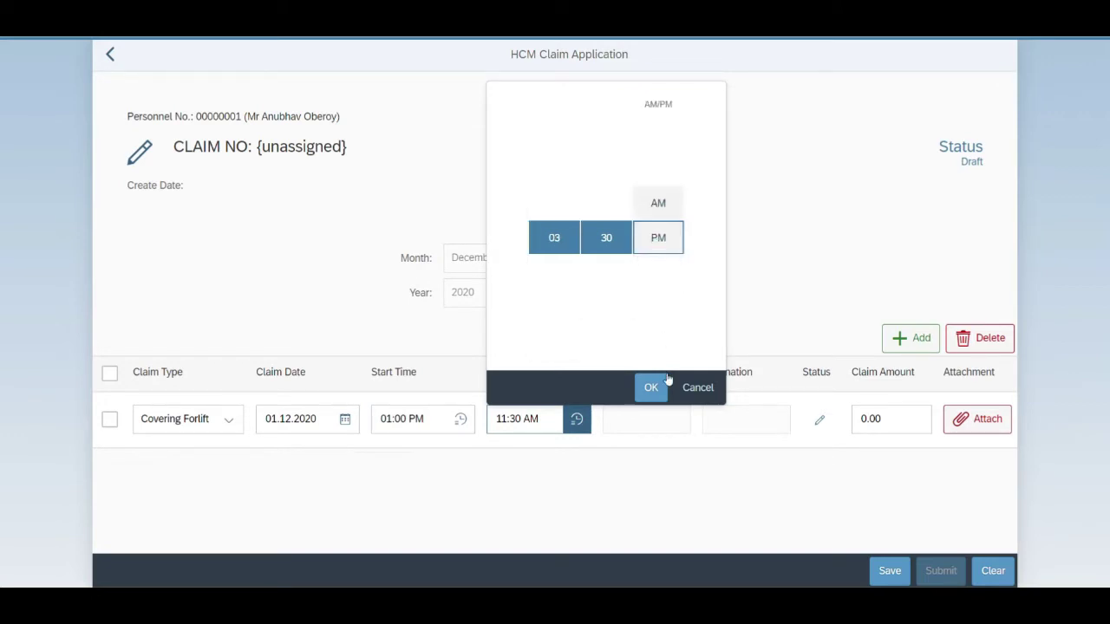
{"action": "left_click", "coordinate": [651, 388]}
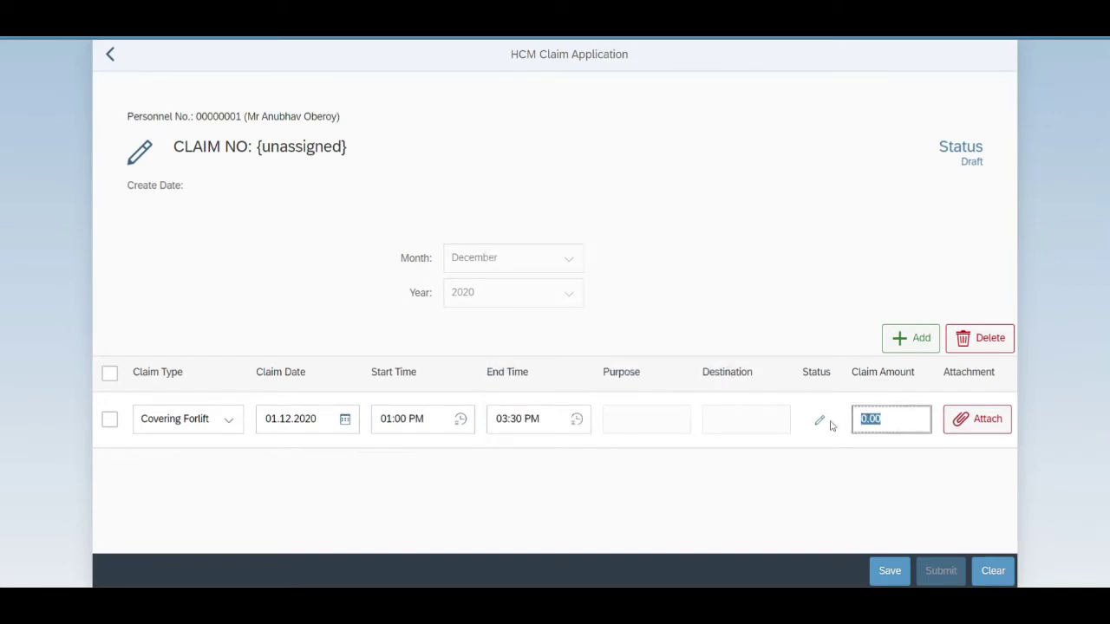
- Enter a claim amount of 2 for the first item and upload "Corporate Training UI5, Fiori, OData on SAP Cloud Platform.pdf" as its attachment
{"action": "left_click", "coordinate": [907, 419]}
{"action": "type", "text": "2"}
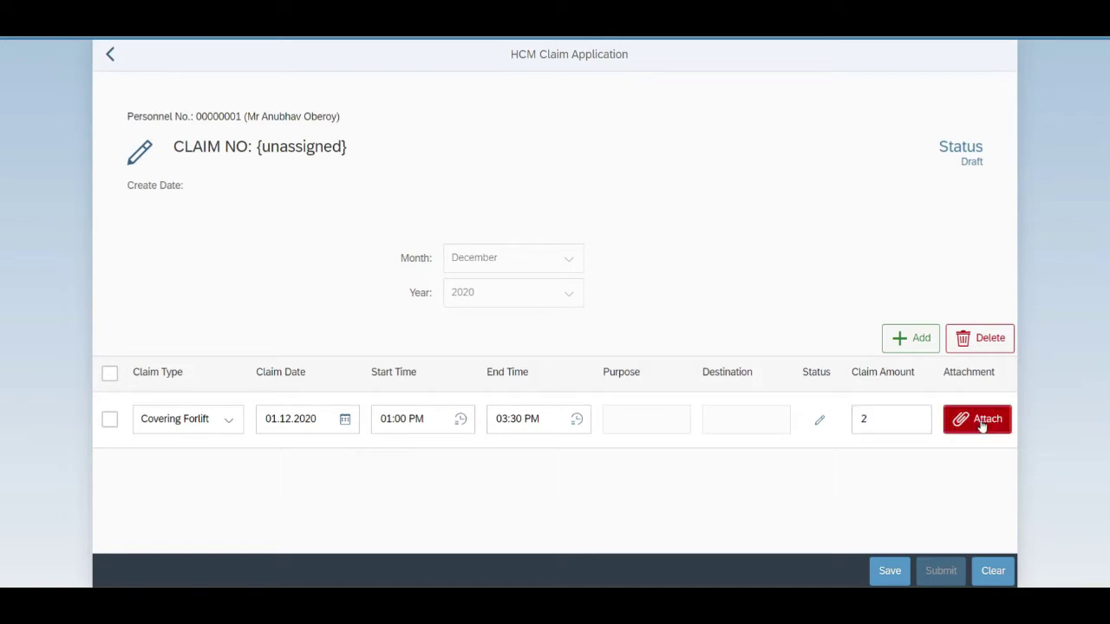
{"action": "left_click", "coordinate": [982, 425]}
{"action": "left_click", "coordinate": [823, 106]}
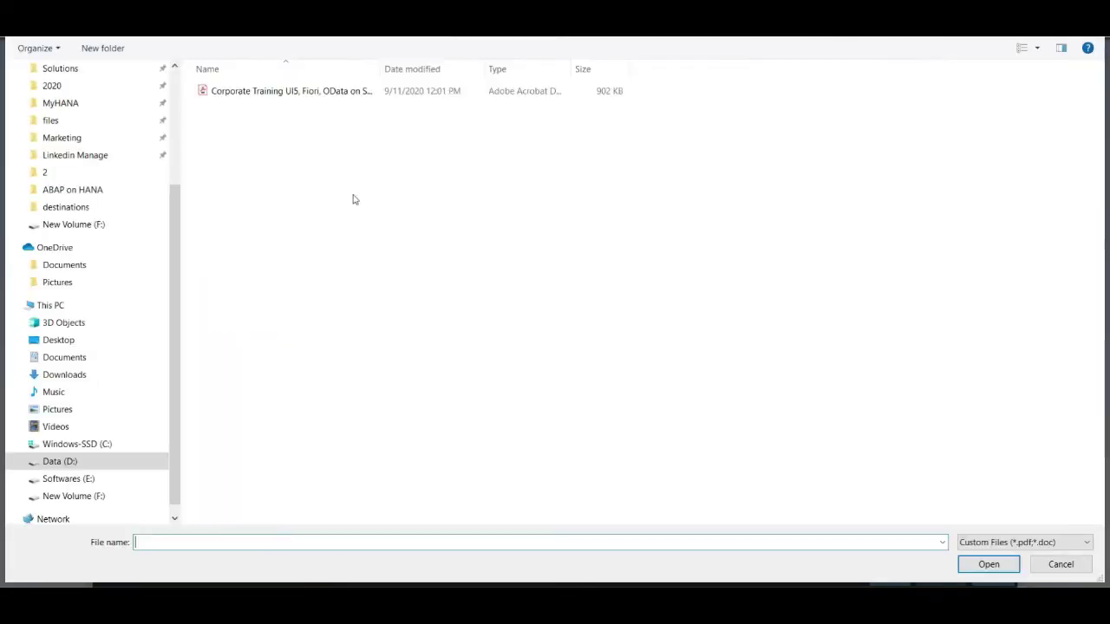
{"action": "double_click", "coordinate": [291, 92]}
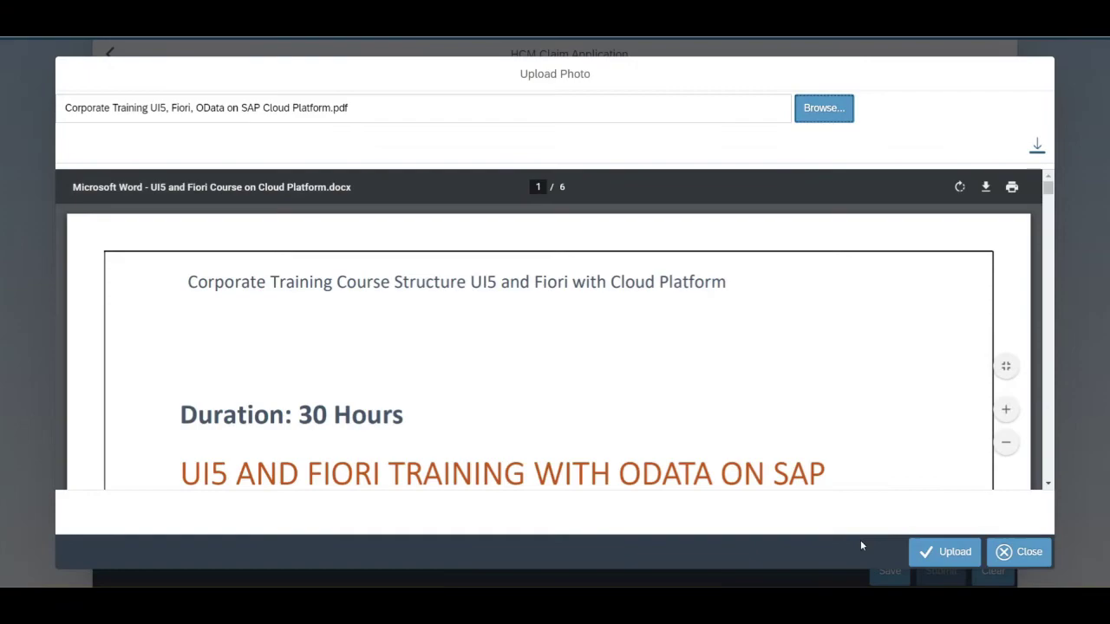
{"action": "left_click", "coordinate": [935, 554]}
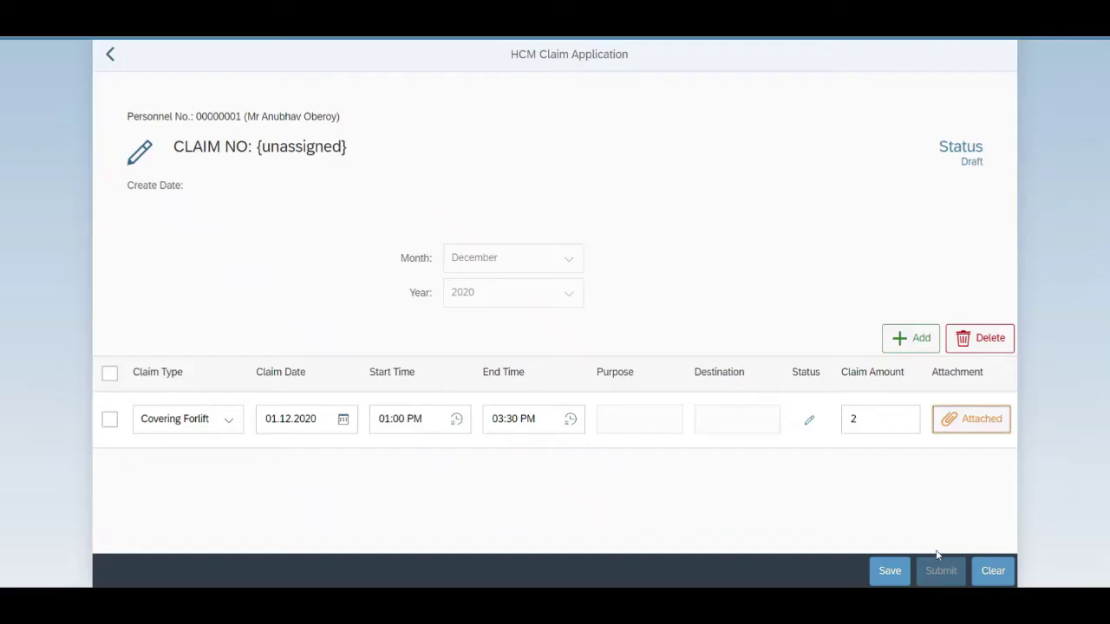
- Add a second Covering Forlift item dated 15.12.2020 with a claim amount of 3
{"action": "left_click", "coordinate": [900, 343]}
{"action": "left_click", "coordinate": [344, 479]}
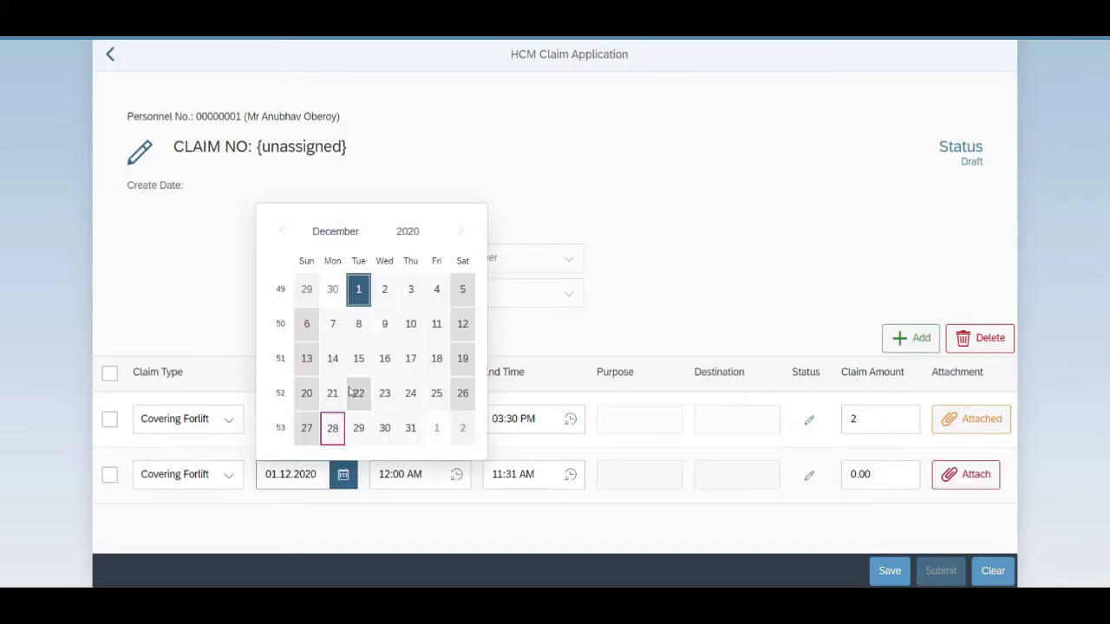
{"action": "left_click", "coordinate": [359, 358]}
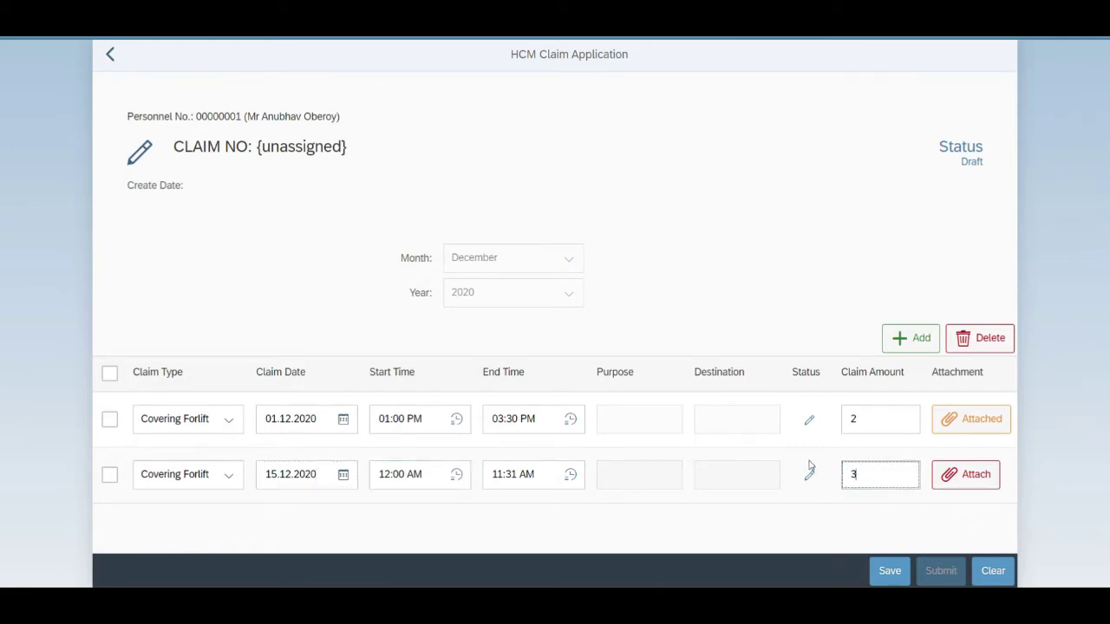
- Upload "XSA with Node JS app development.pdf" as the second item's attachment and save the claim
{"action": "left_click", "coordinate": [993, 488]}
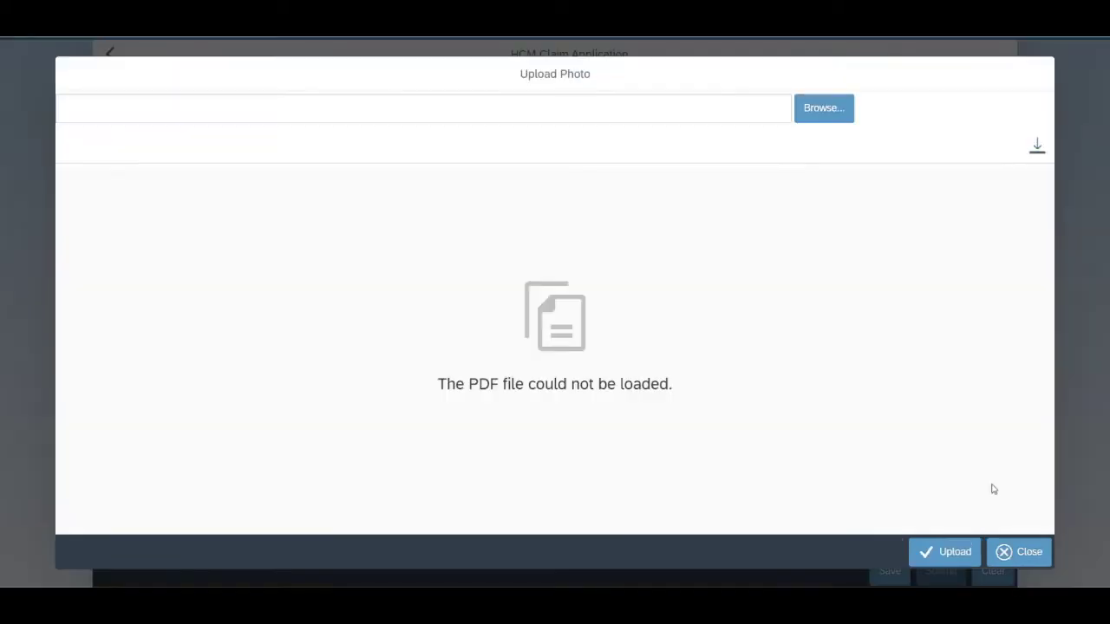
{"action": "left_click", "coordinate": [816, 109]}
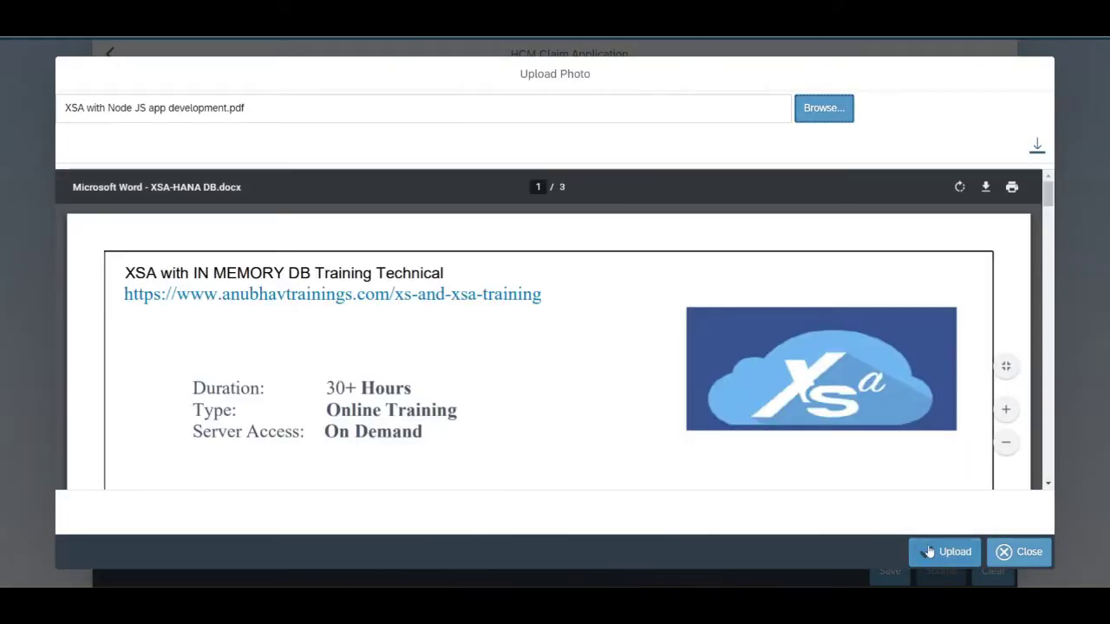
{"action": "left_click", "coordinate": [929, 551]}
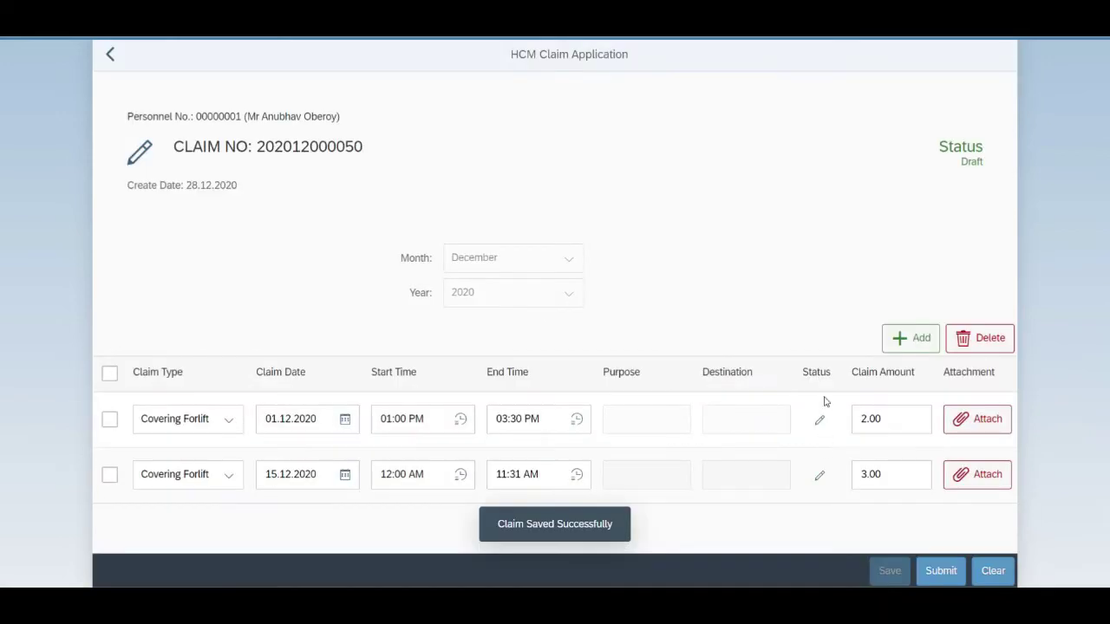
- Check the saved claim's status and submit the claim for approval
{"action": "left_click_drag", "start_coordinate": [955, 165], "coordinate": [978, 164]}
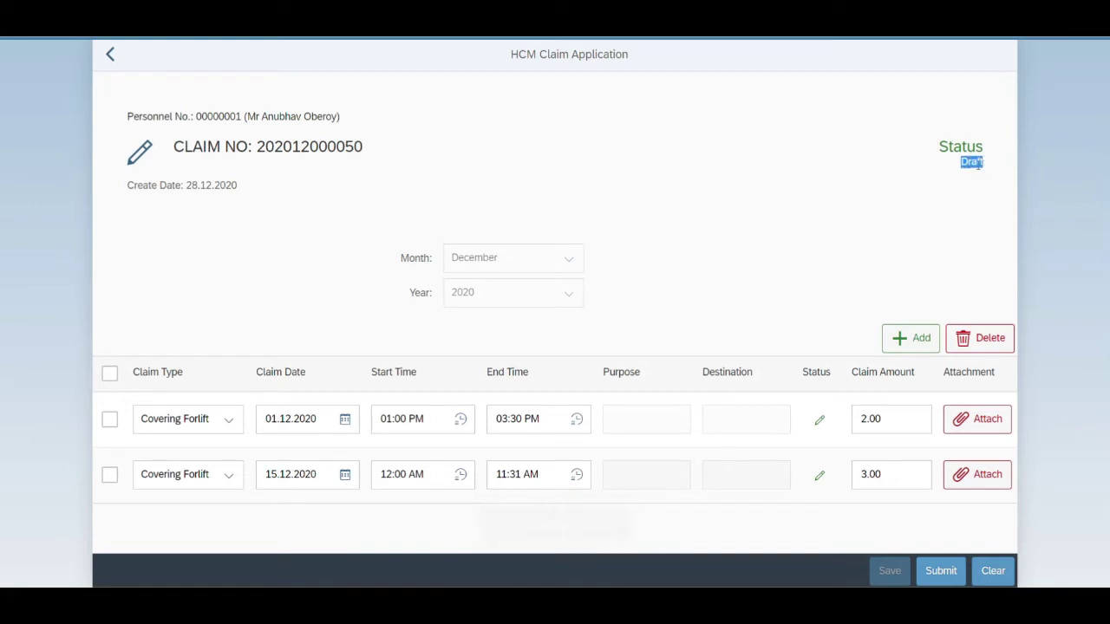
{"action": "left_click", "coordinate": [941, 571]}
{"action": "left_click", "coordinate": [619, 349]}
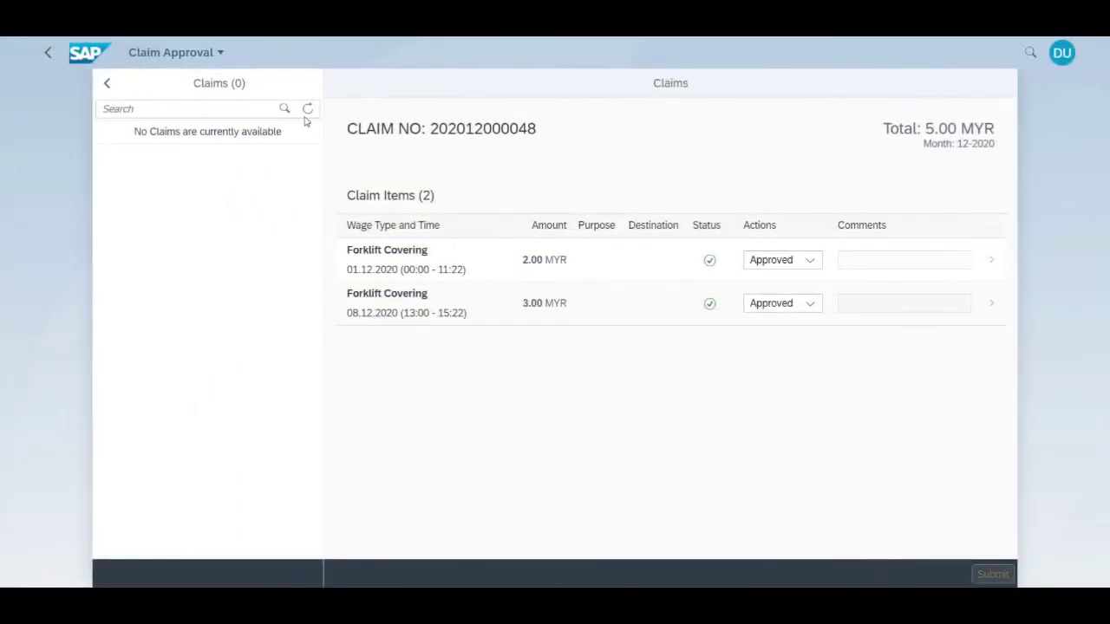
- Refresh the claims list in Claim Approval and open the newly submitted December 2020 claim
{"action": "left_click", "coordinate": [308, 109]}
{"action": "left_click", "coordinate": [270, 170]}
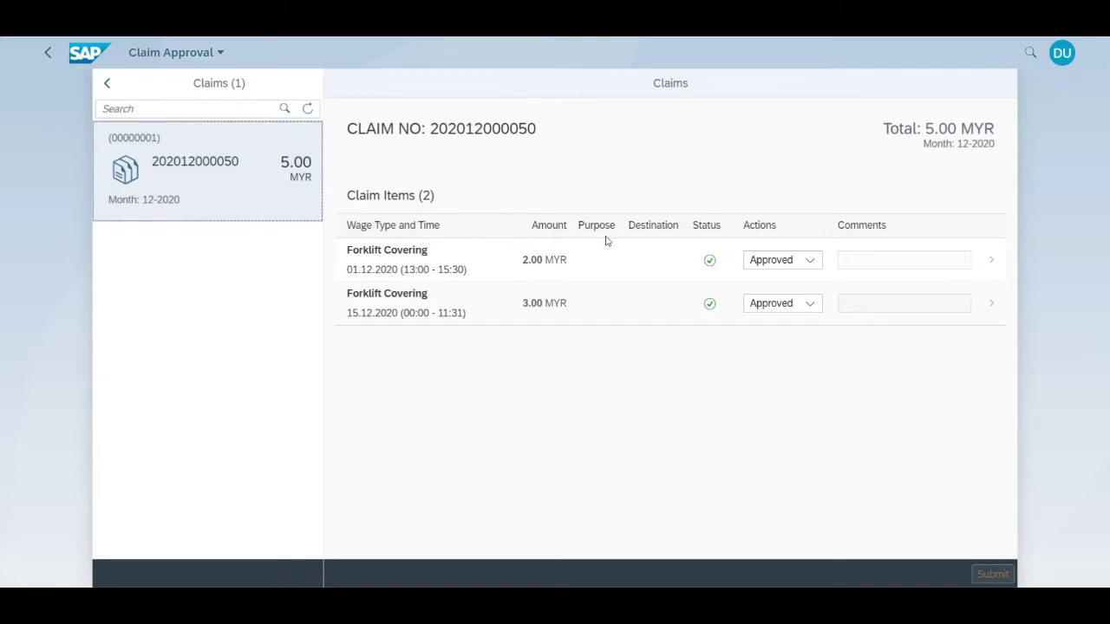
{"action": "left_click", "coordinate": [810, 260]}
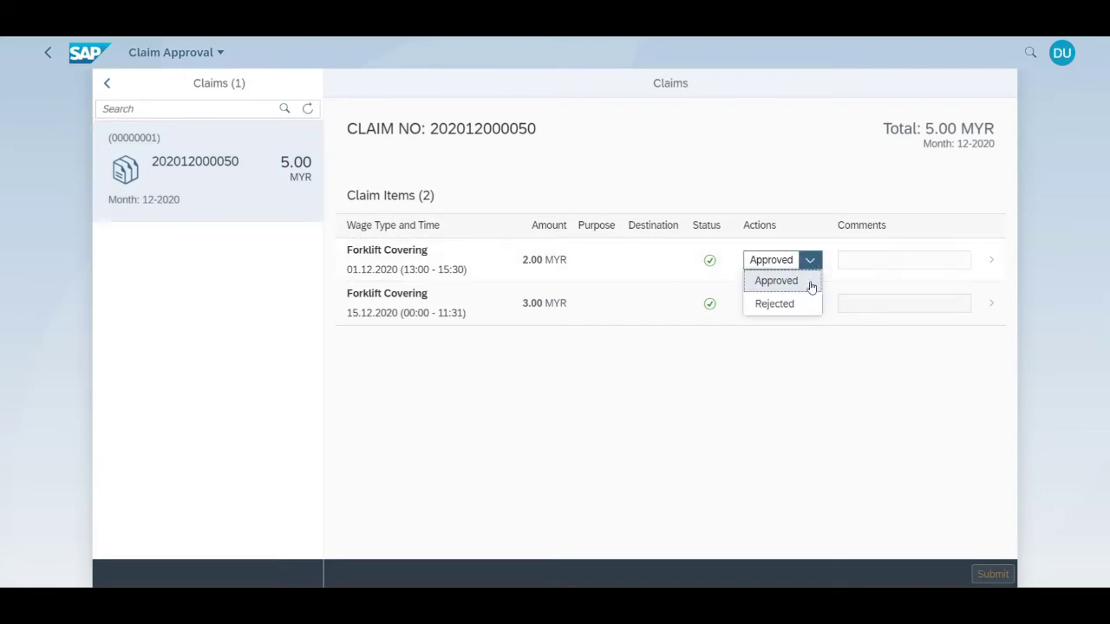
{"action": "left_click", "coordinate": [805, 280]}
{"action": "left_click", "coordinate": [807, 303]}
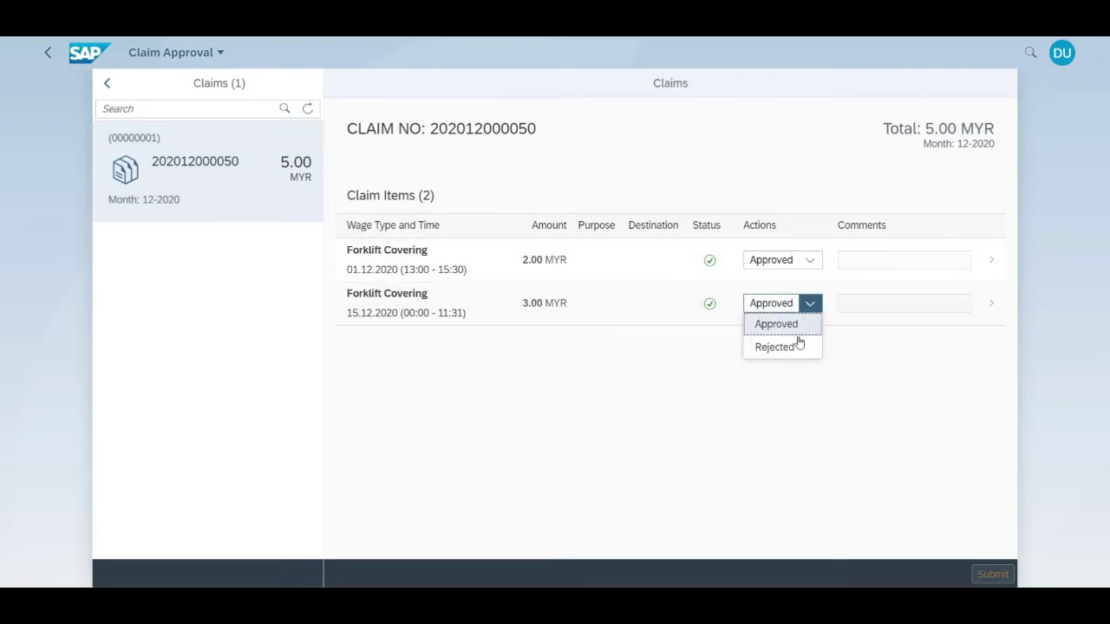
{"action": "left_click", "coordinate": [797, 346]}
{"action": "left_click", "coordinate": [547, 270]}
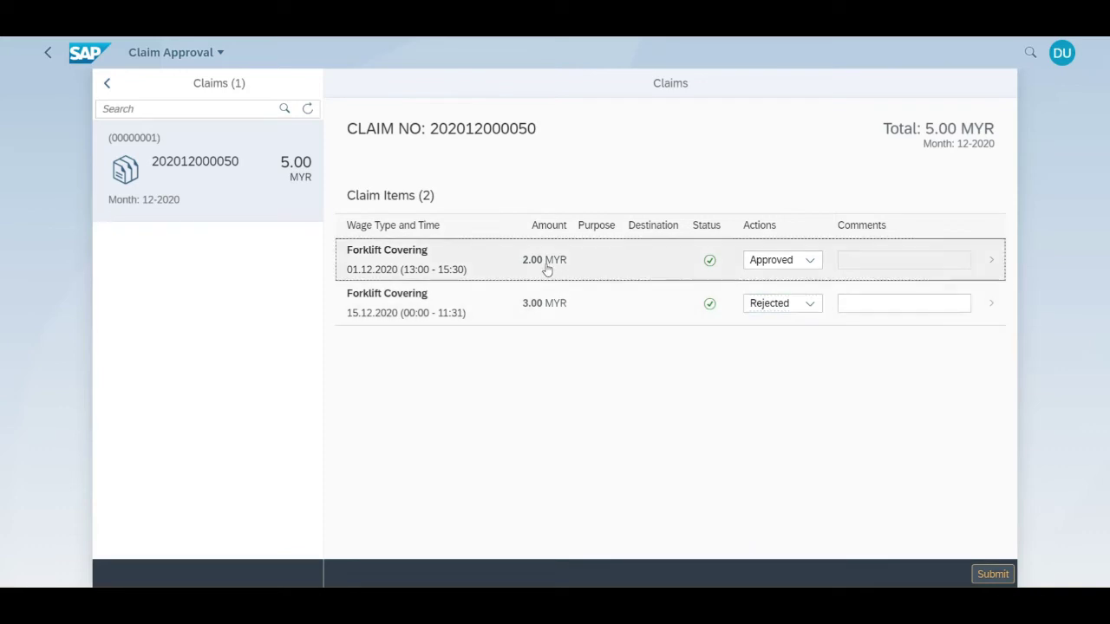
- Set the 01.12.2020 claim item to Approved and the 15.12.2020 item to Rejected
{"action": "left_click", "coordinate": [809, 260]}
{"action": "left_click", "coordinate": [803, 279]}
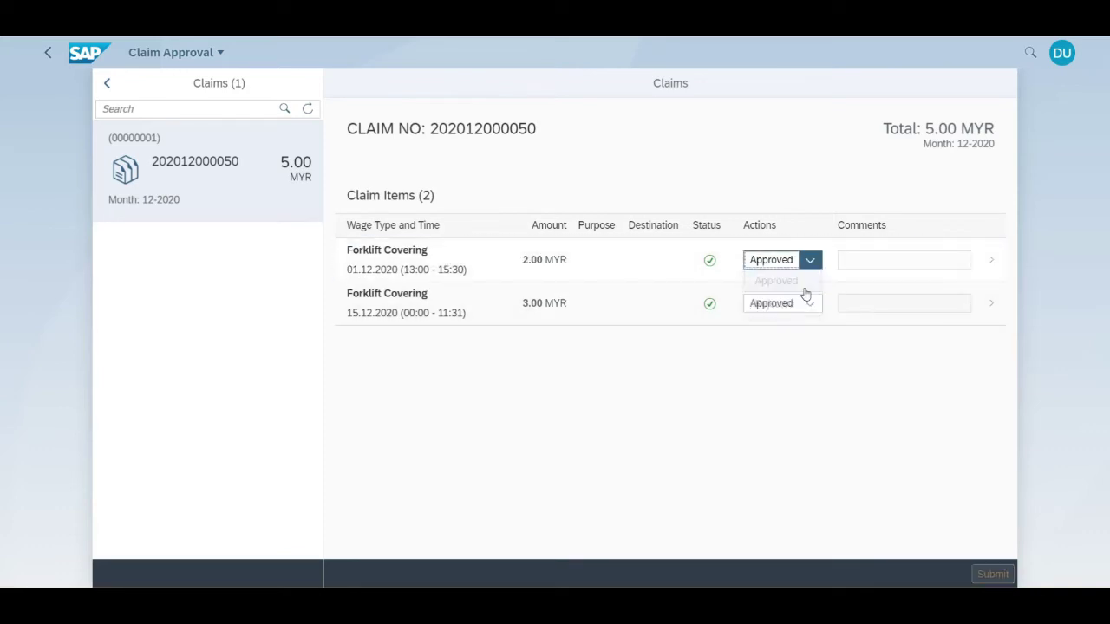
{"action": "left_click", "coordinate": [808, 303]}
{"action": "left_click", "coordinate": [799, 346]}
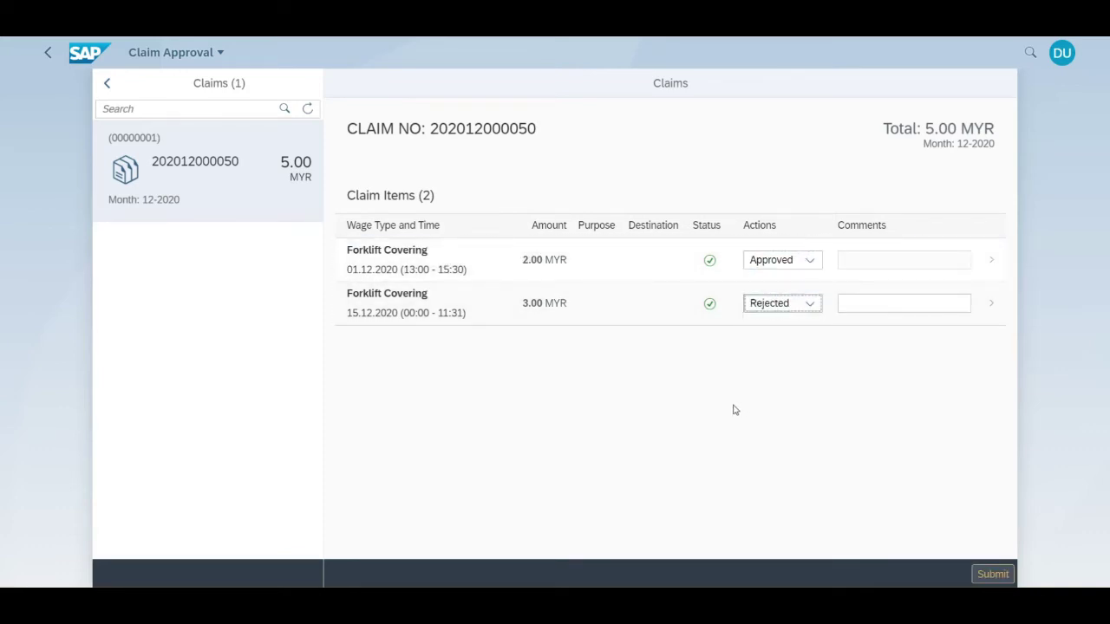
- Review the PDF attachments of both claim items and close the preview
{"action": "left_click", "coordinate": [547, 270]}
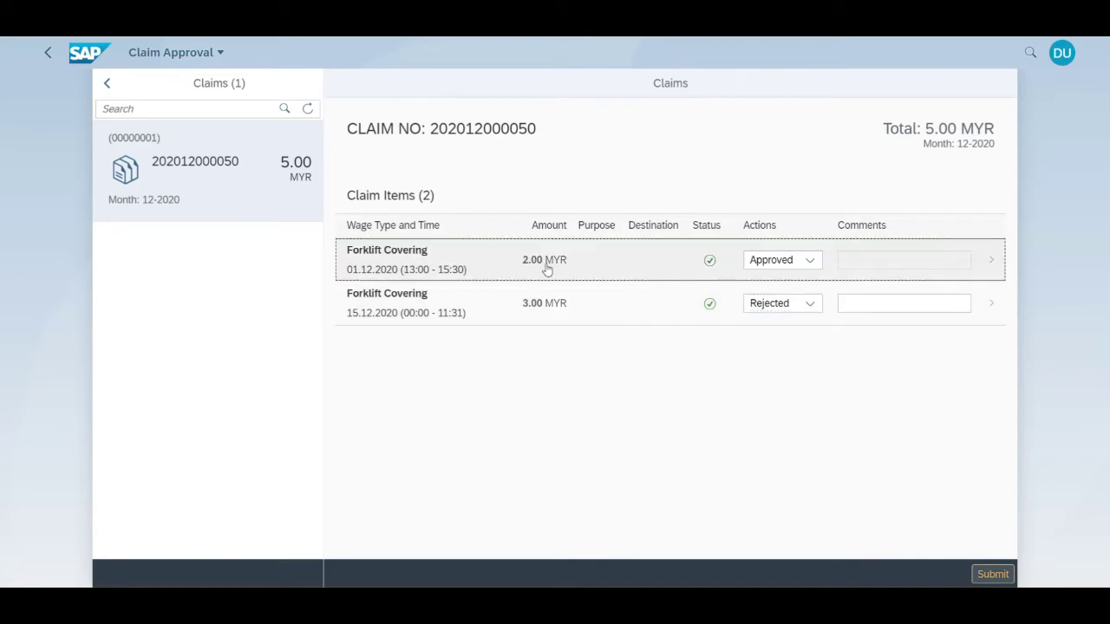
{"action": "scroll", "coordinate": [395, 403], "scroll_direction": "down", "scroll_amount": 15}
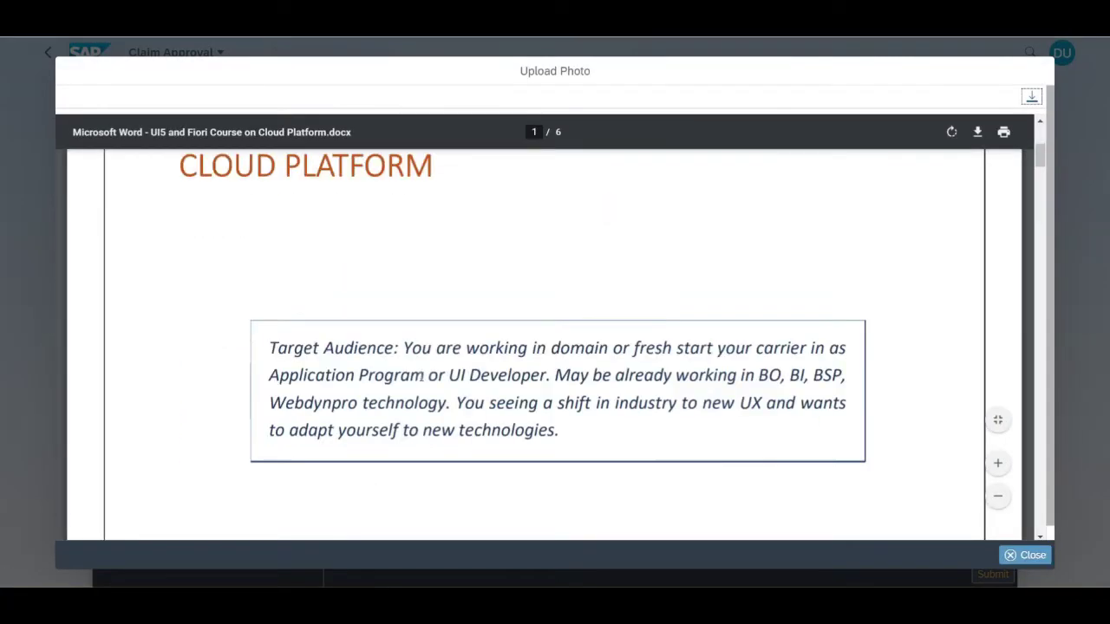
{"action": "scroll", "coordinate": [668, 387], "scroll_direction": "down", "scroll_amount": 3}
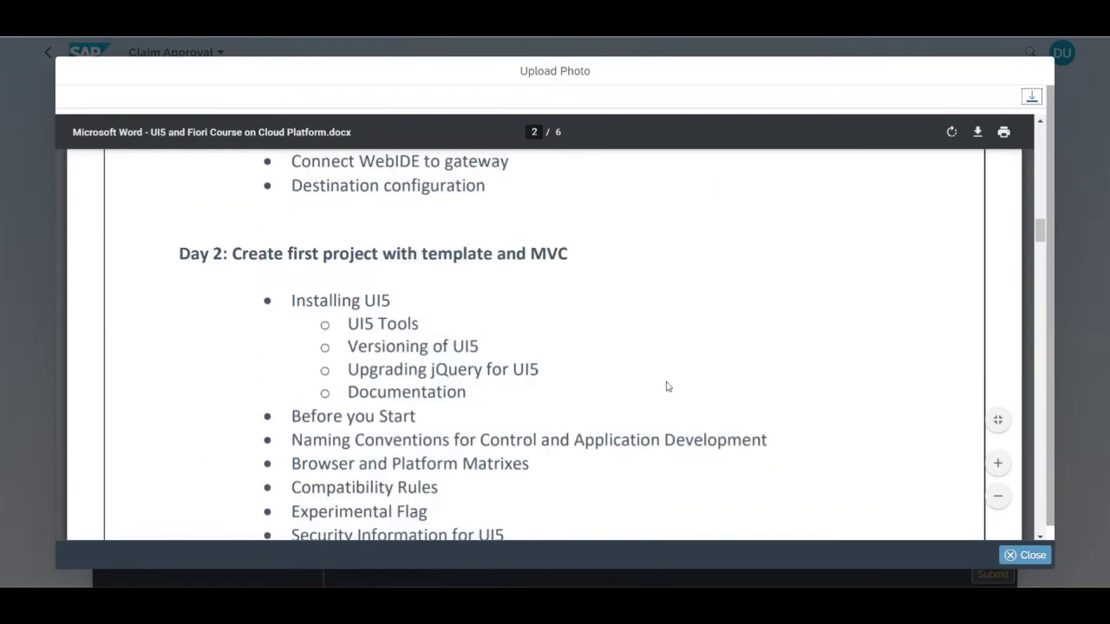
{"action": "left_click", "coordinate": [1032, 555]}
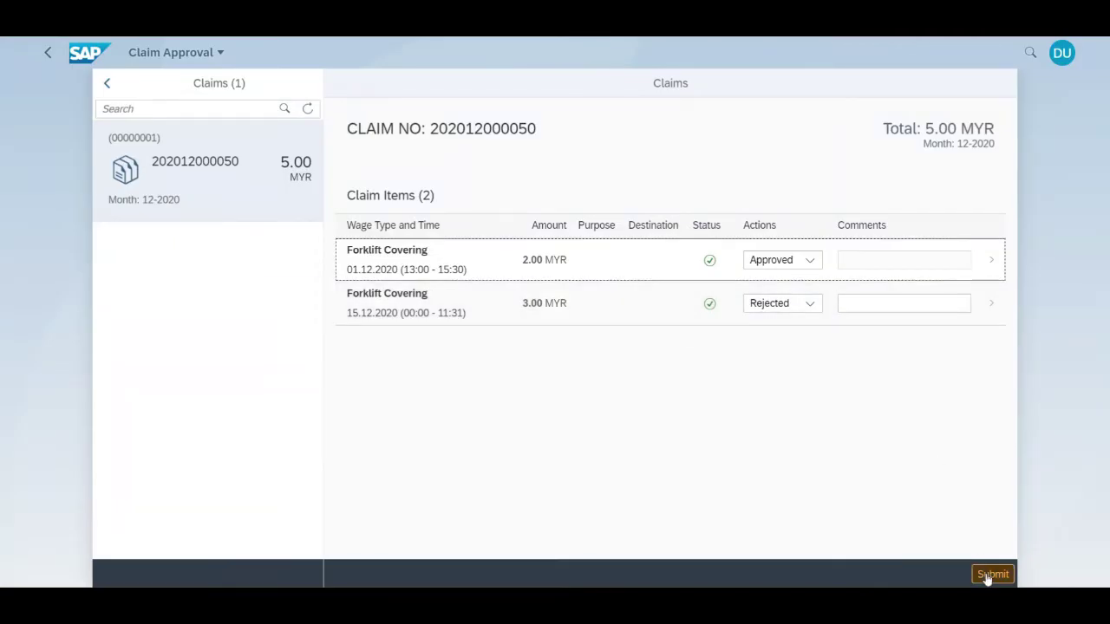
{"action": "left_click", "coordinate": [880, 316]}
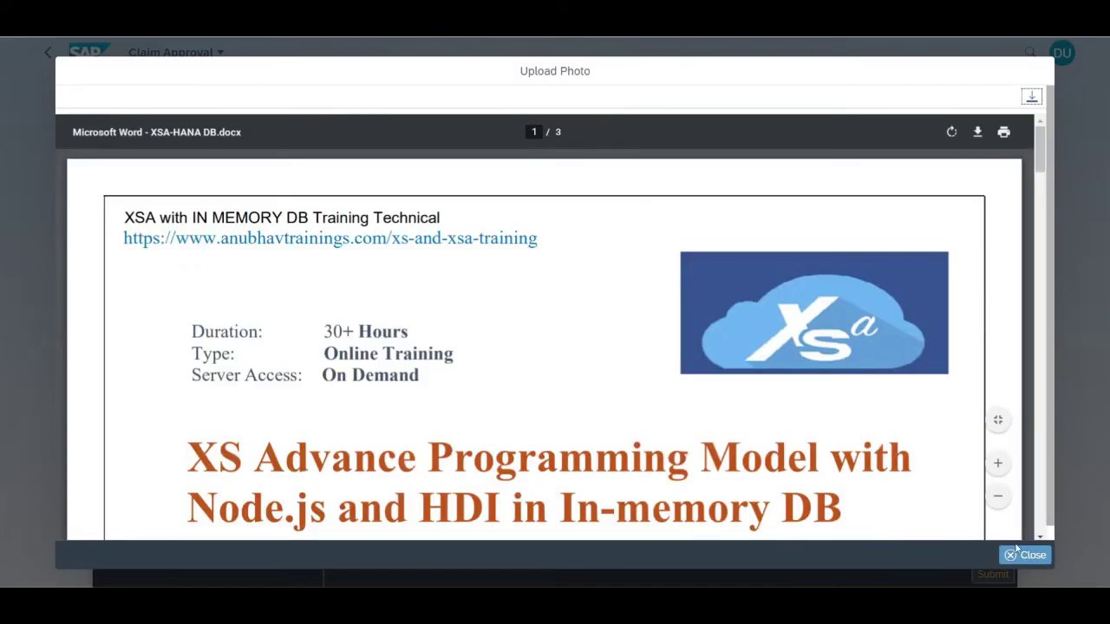
{"action": "left_click", "coordinate": [1016, 548]}
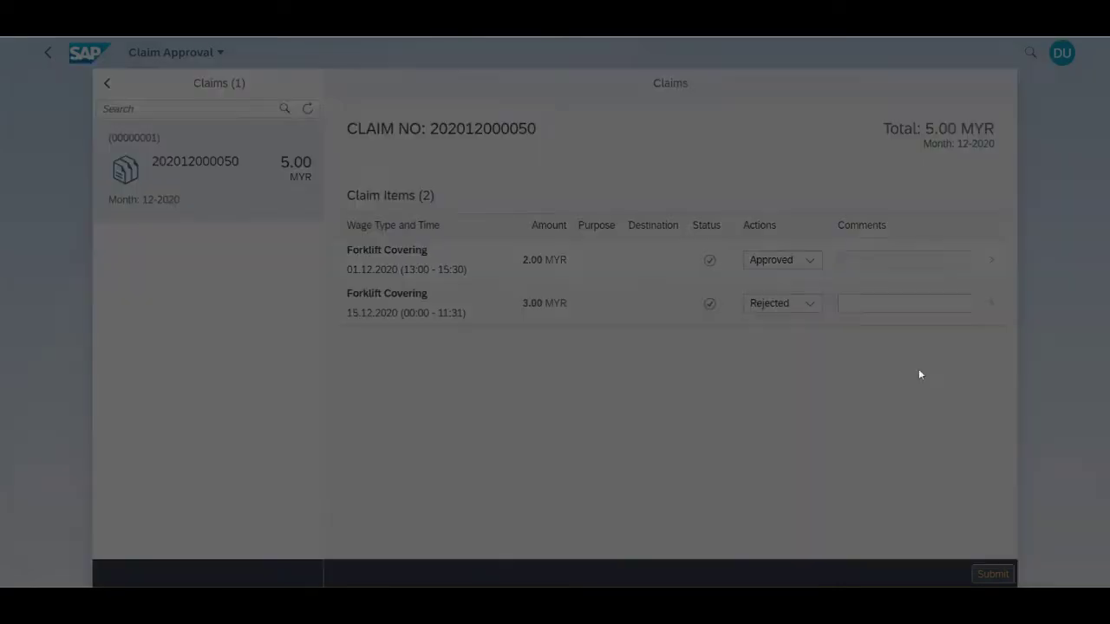
- Enter the comment "invalid amount" for the rejected 15.12.2020 item and submit the approval decisions
{"action": "left_click", "coordinate": [868, 302]}
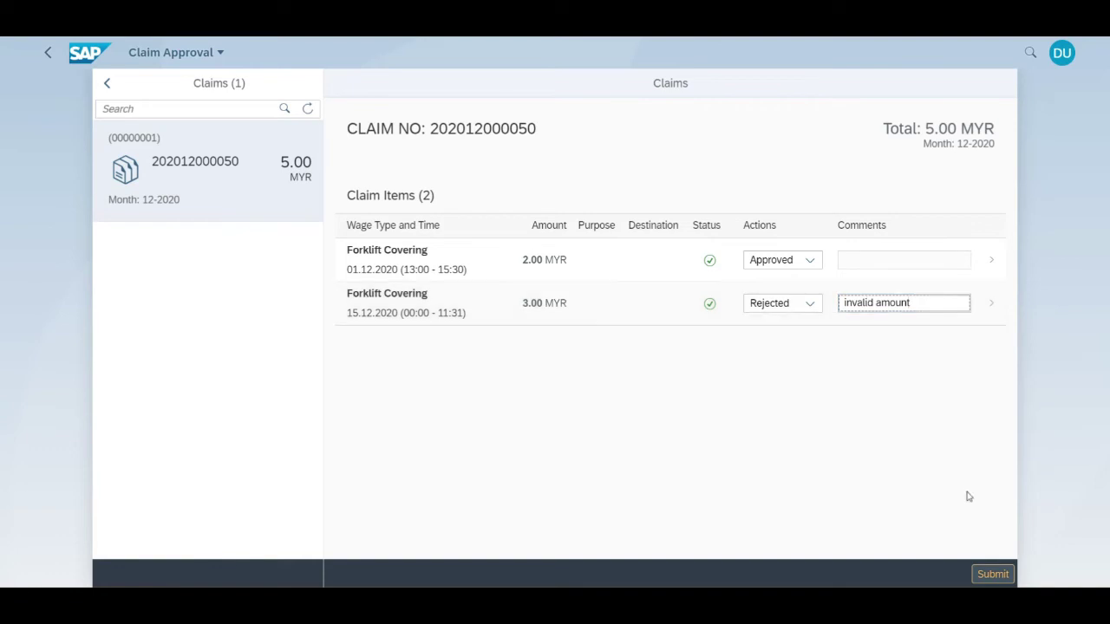
{"action": "left_click", "coordinate": [986, 575]}
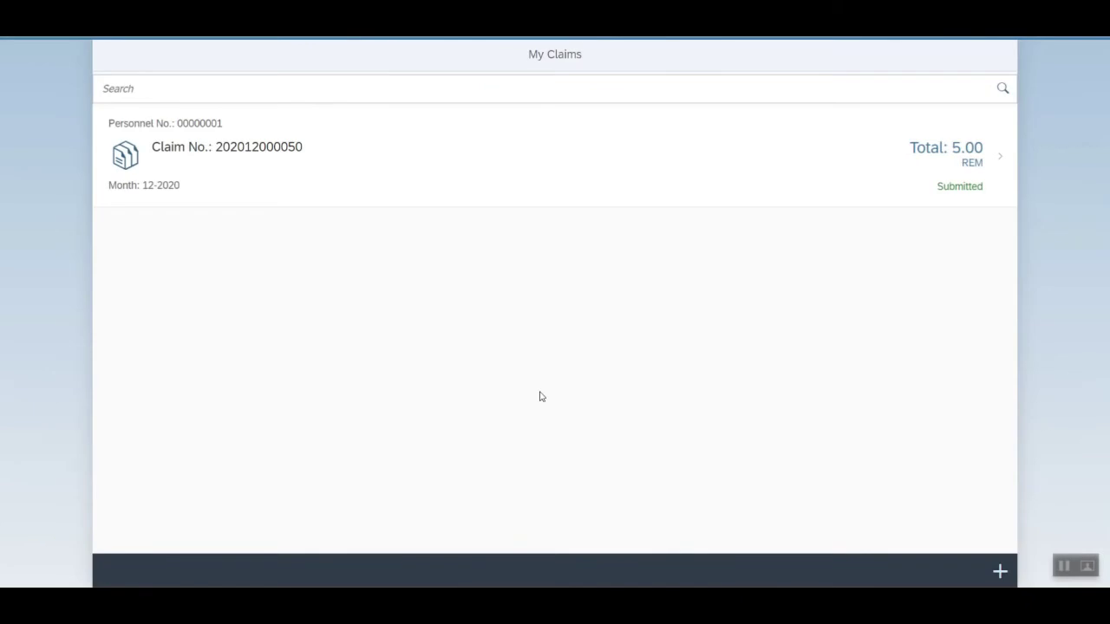
- Switch to My Claims and open the submitted December 2020 claim to examine its item statuses
{"action": "left_click", "coordinate": [379, 175]}
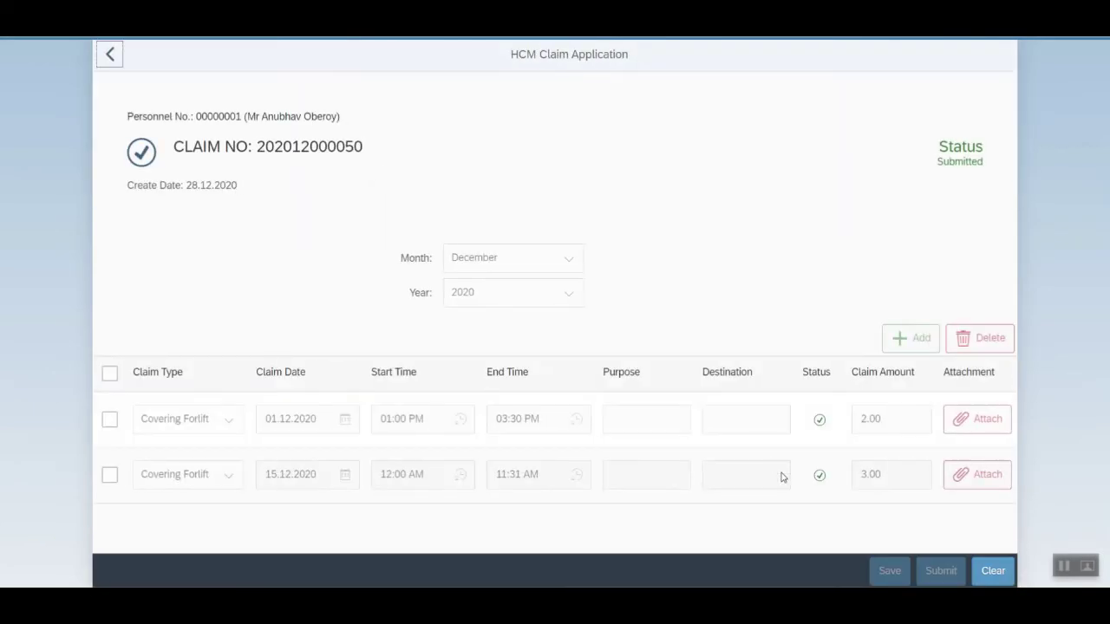